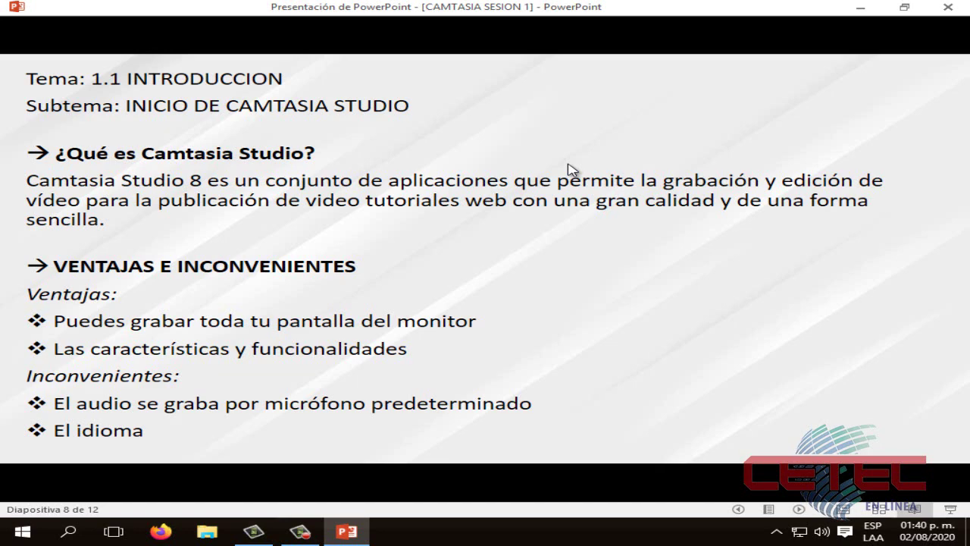
Advance the presentation to the next slide and switch to Camtasia Studio, closing its Welcome window
left_click(572, 170)
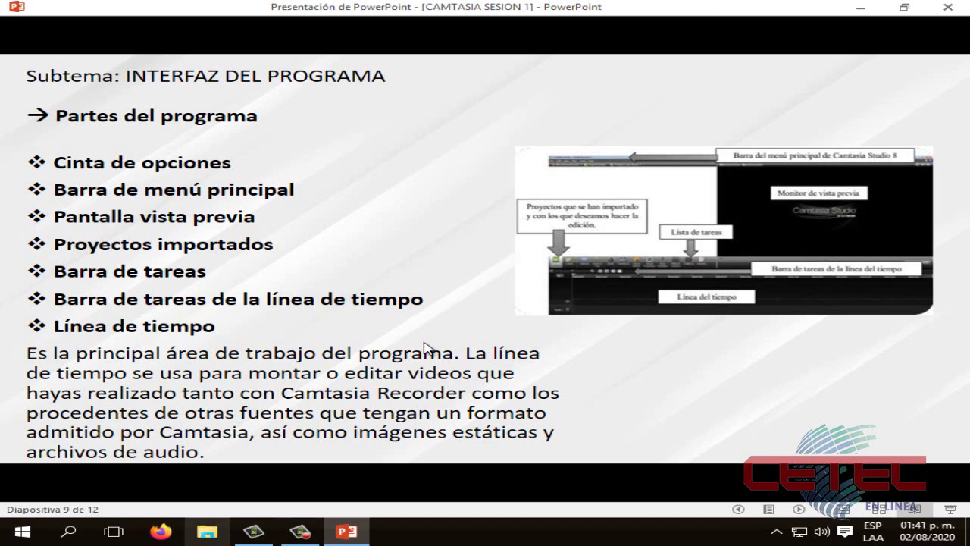
left_click(254, 531)
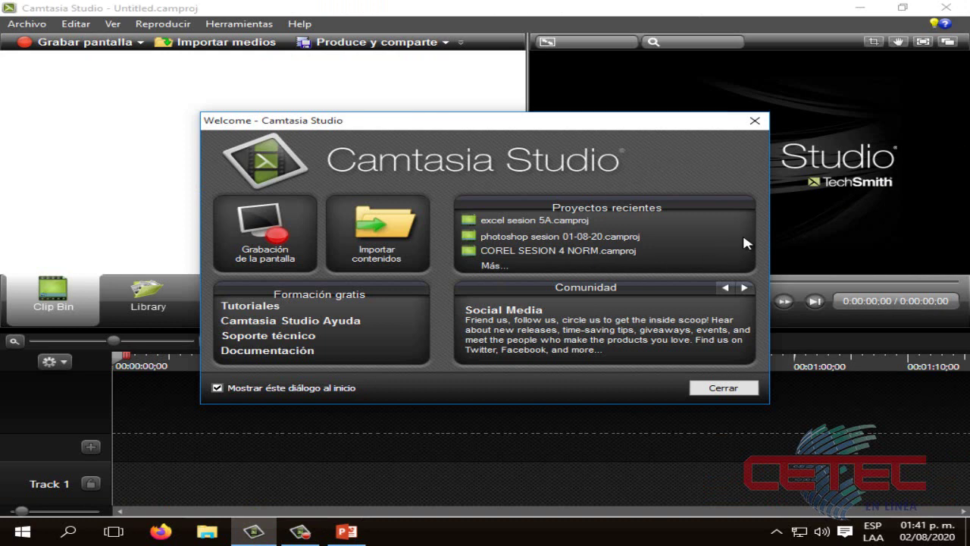
left_click_drag(553, 126, 591, 129)
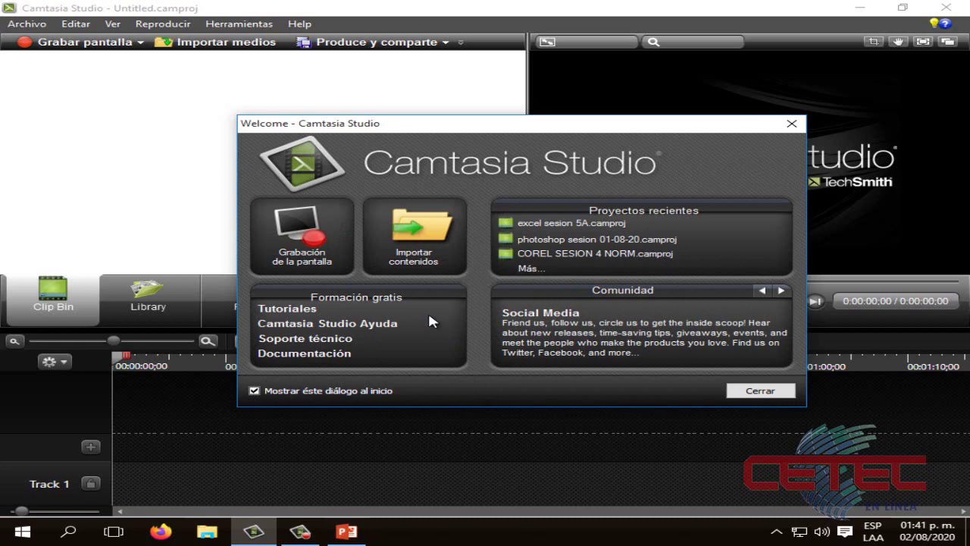
left_click_drag(559, 128, 538, 142)
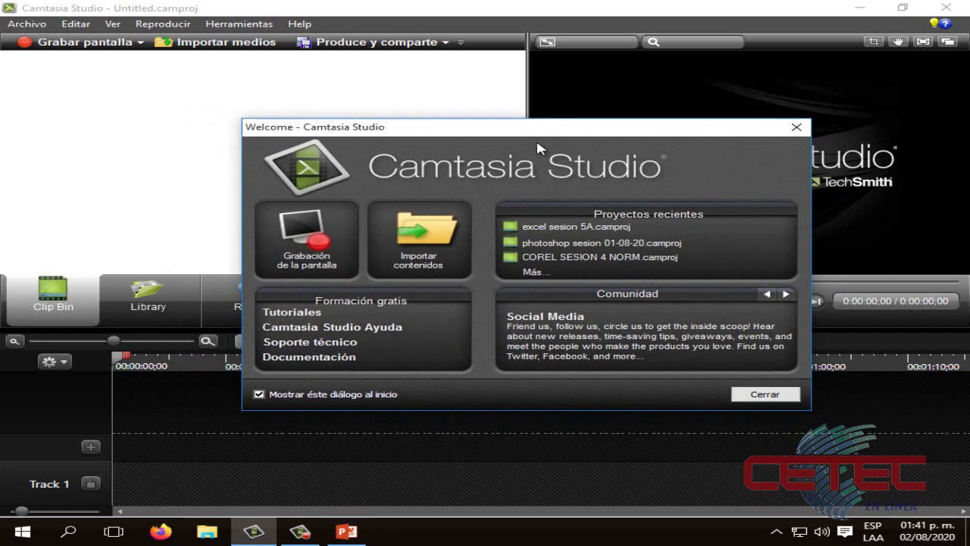
left_click(760, 394)
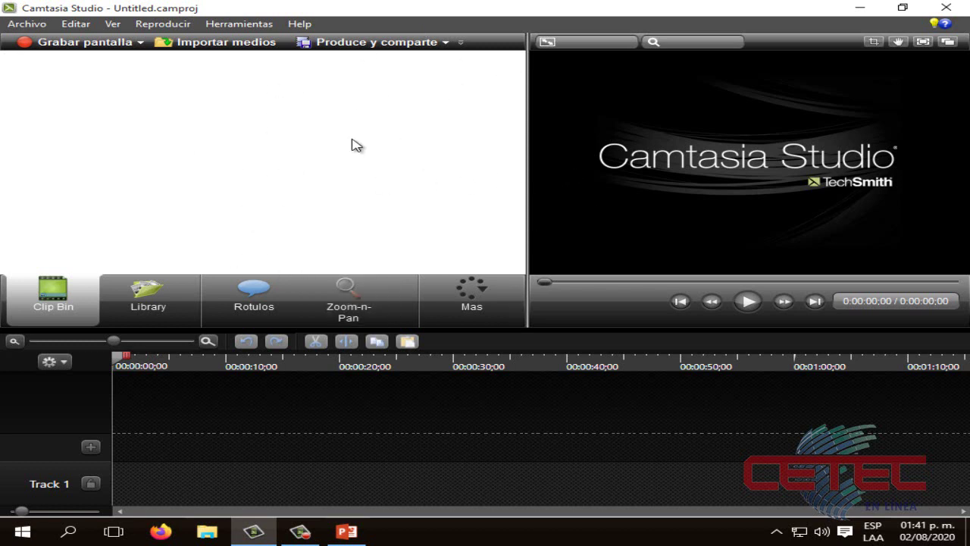
Look through the commands offered under Archivo, Editar, Ver, Reproducir, Herramientas and Help without running any
left_click(28, 27)
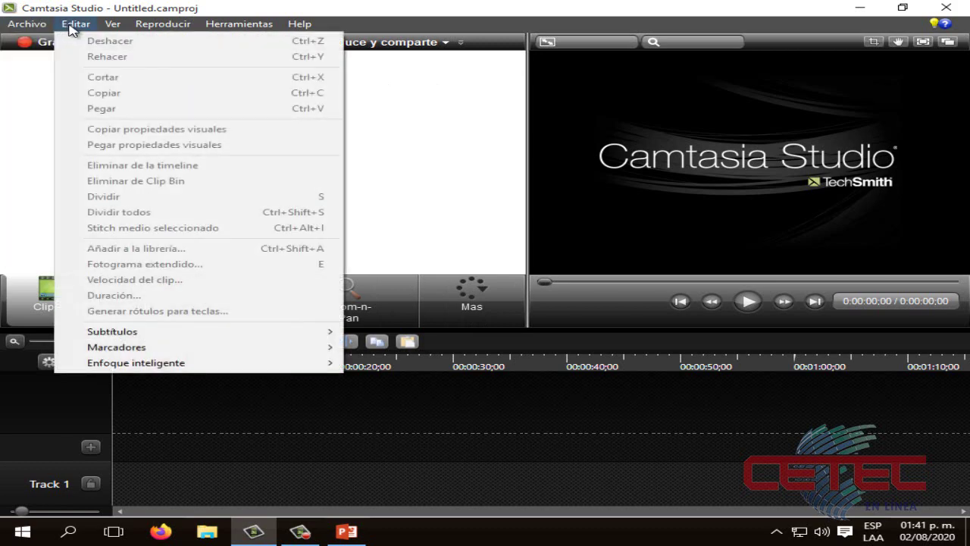
mouse_move(113, 26)
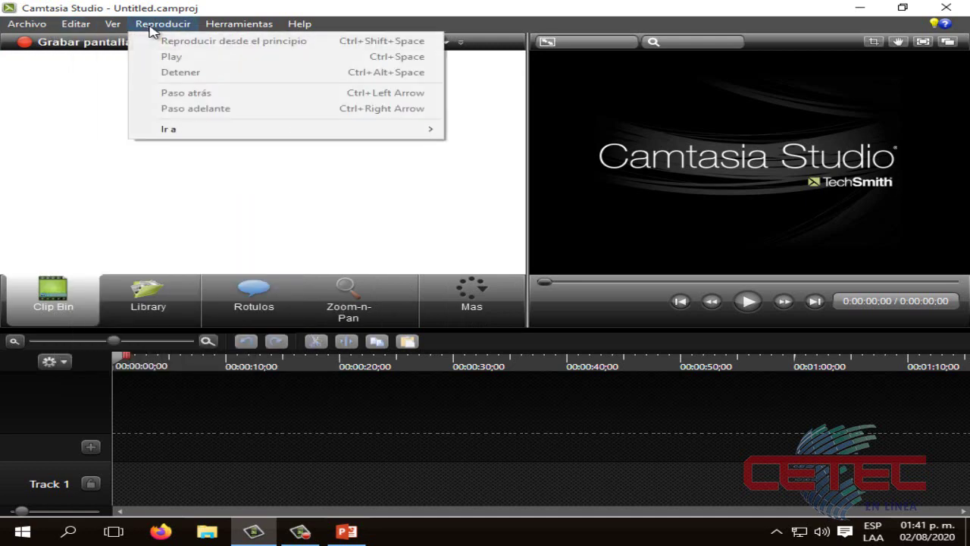
mouse_move(250, 27)
mouse_move(291, 29)
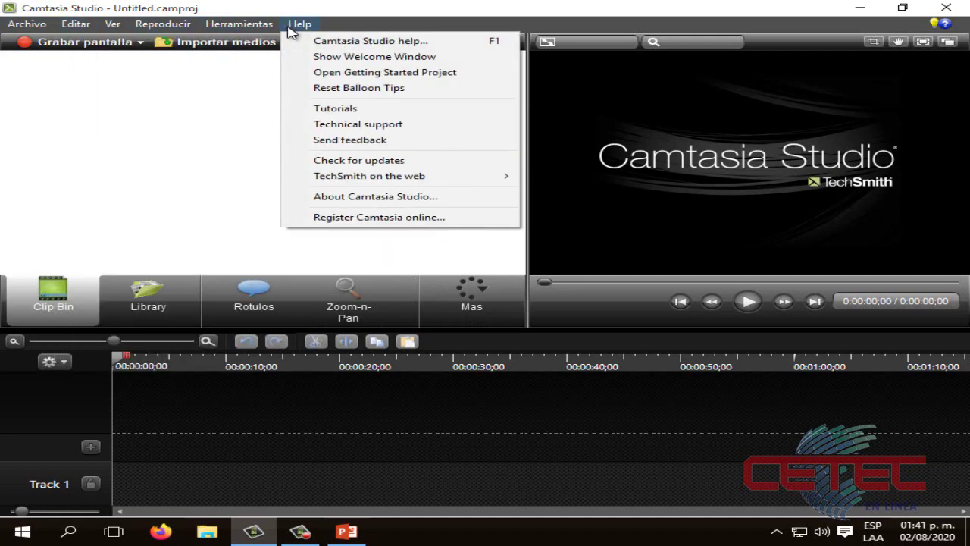
left_click(162, 147)
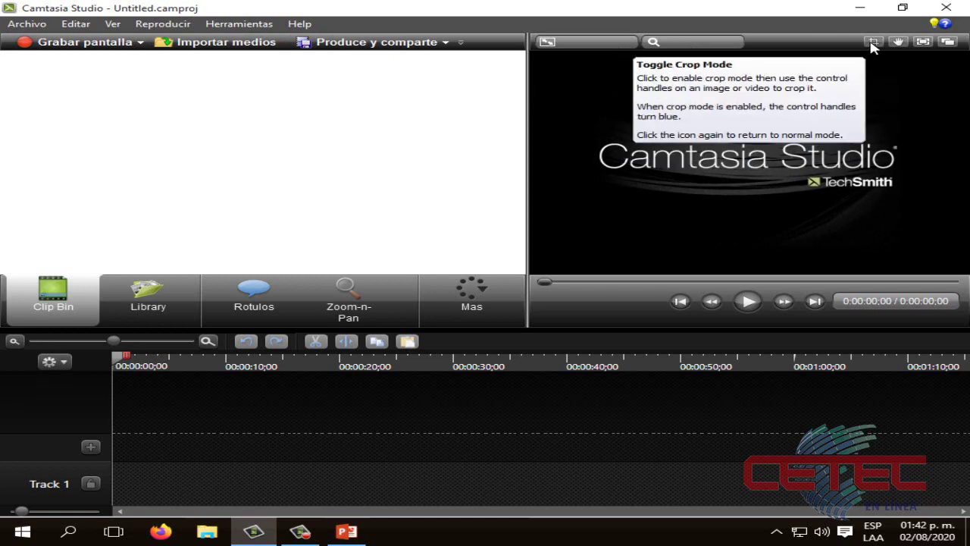
Detach the video preview into a floating window, reposition it, and dock it back into the editor
left_click(948, 42)
left_click_drag(826, 42, 647, 234)
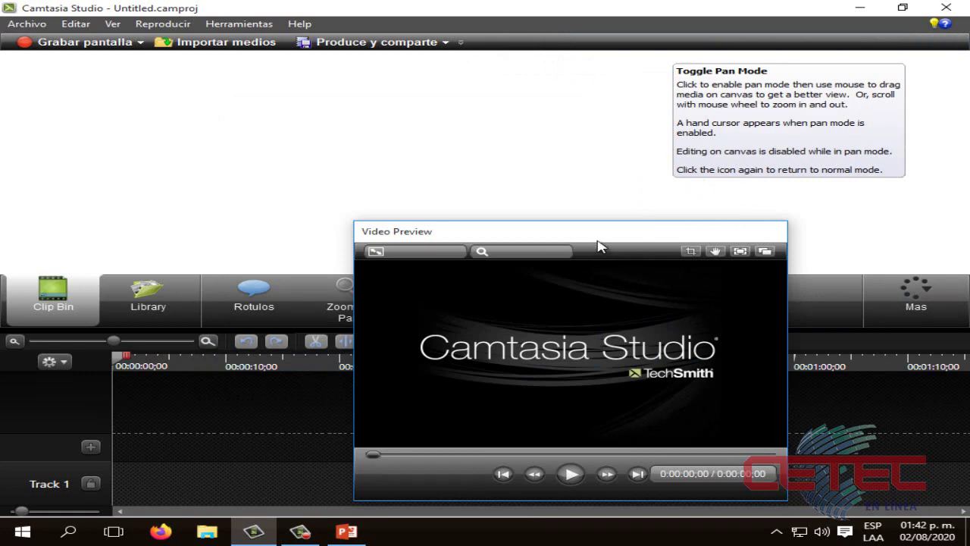
left_click_drag(598, 241, 769, 60)
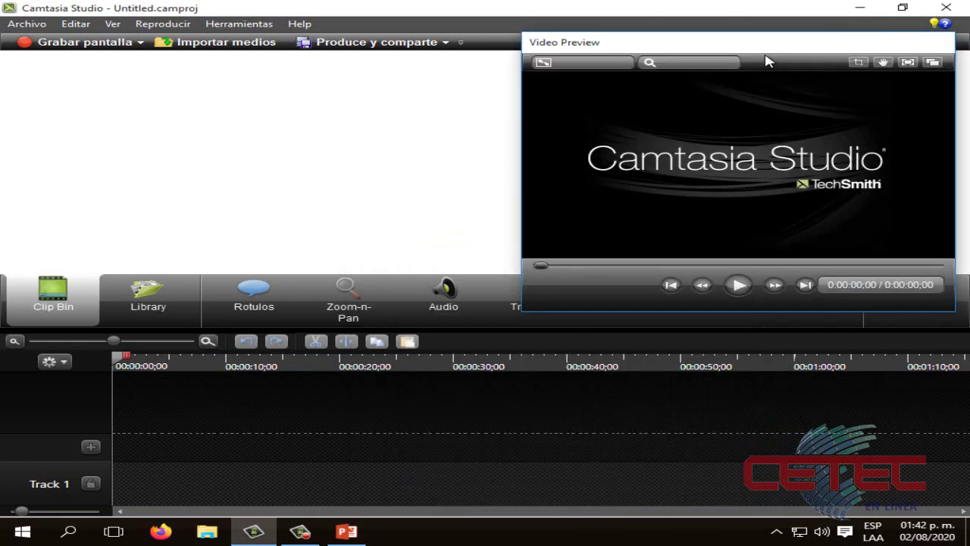
left_click(930, 63)
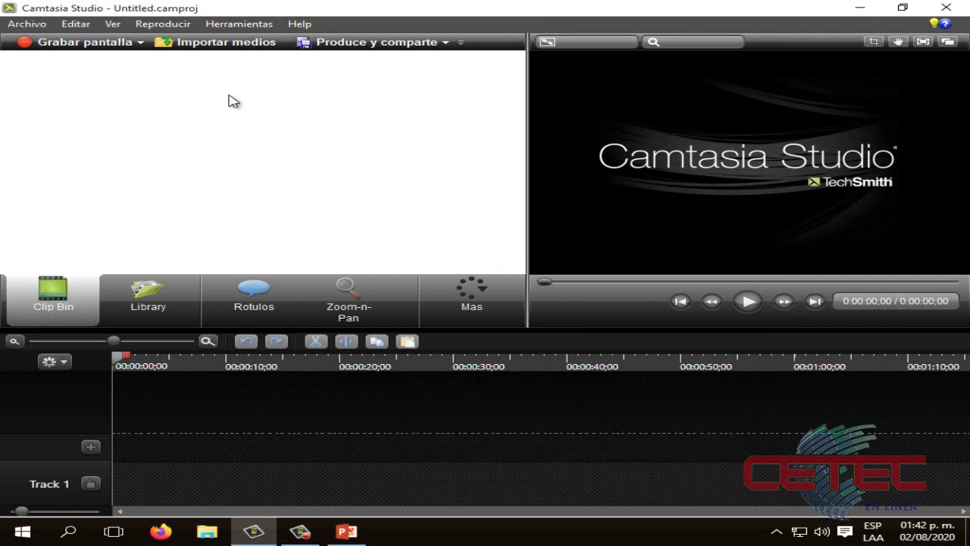
Browse the music and theme folders in the media Library
left_click_drag(523, 229, 320, 228)
left_click(168, 315)
left_click(11, 135)
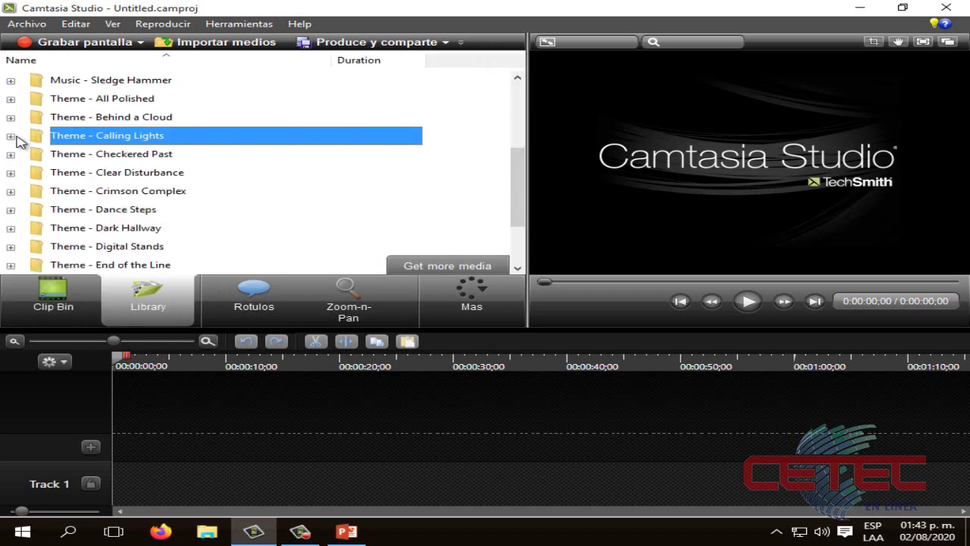
left_click_drag(521, 182, 429, 104)
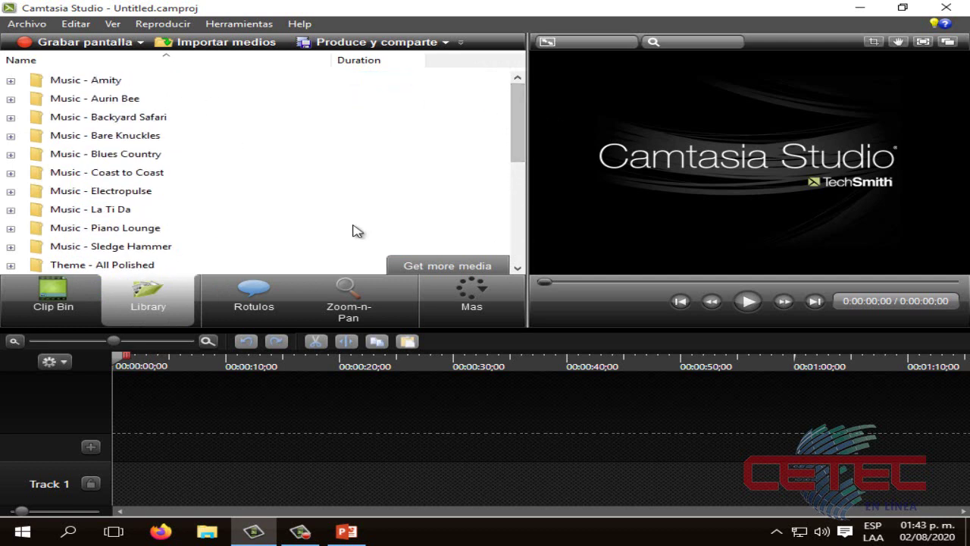
Show the Rotulos, Zoom-n-Pan, Audio and Transicion editing tools one after another
left_click(254, 303)
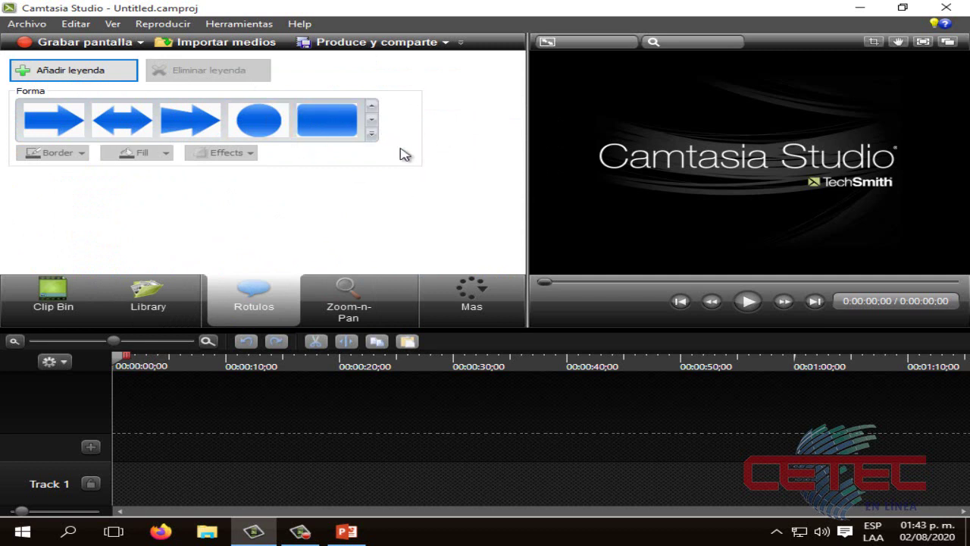
left_click(388, 282)
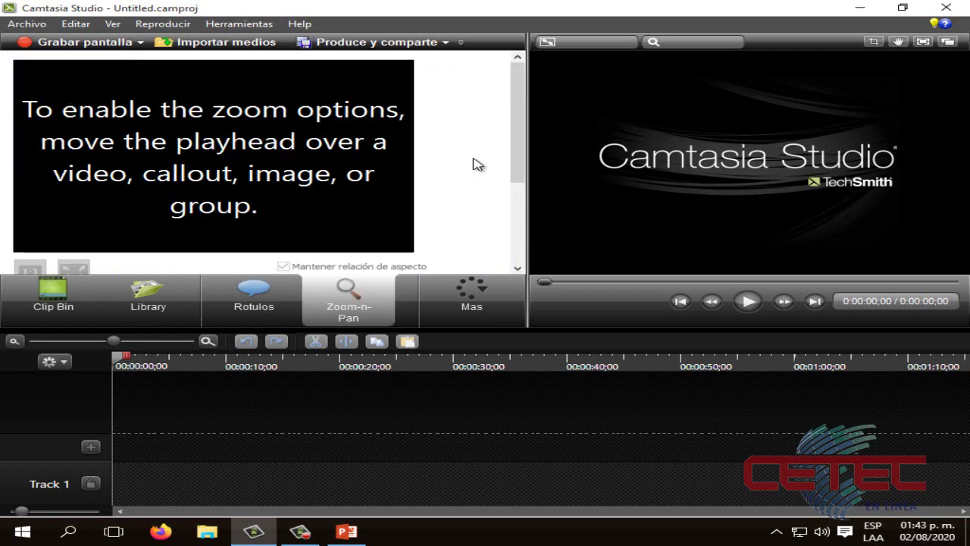
left_click(491, 304)
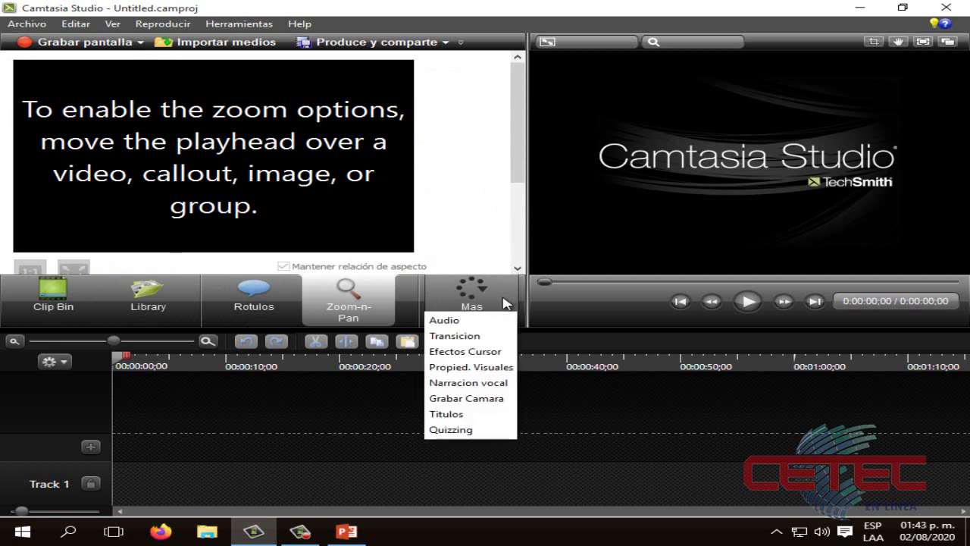
left_click(485, 322)
left_click(486, 322)
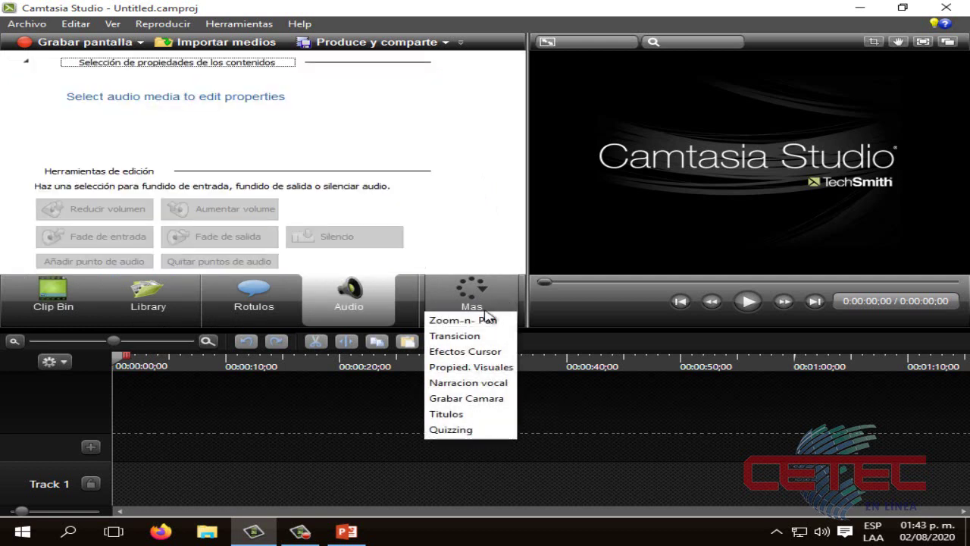
left_click(472, 336)
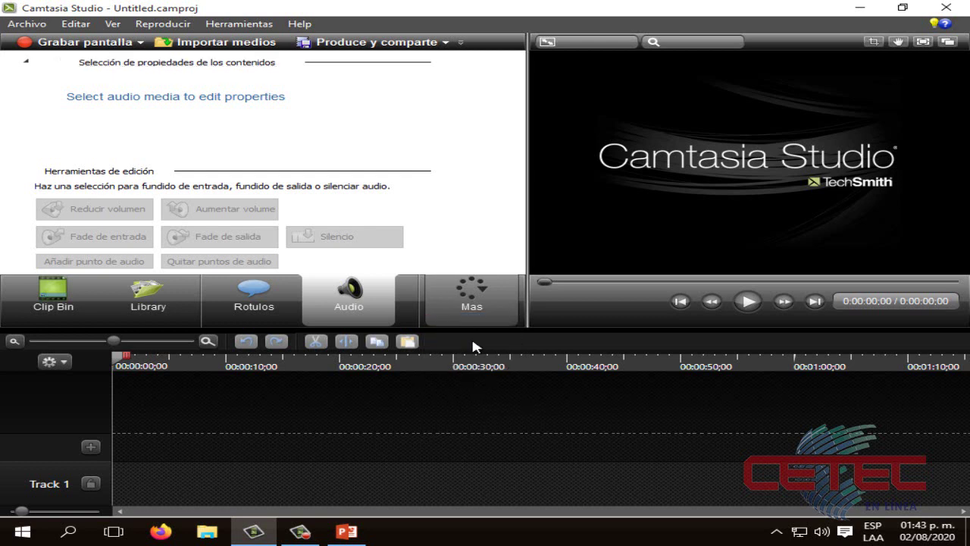
Show the options for Propied. Visuales, Narracion vocal and Grabar Camara in turn
left_click(485, 305)
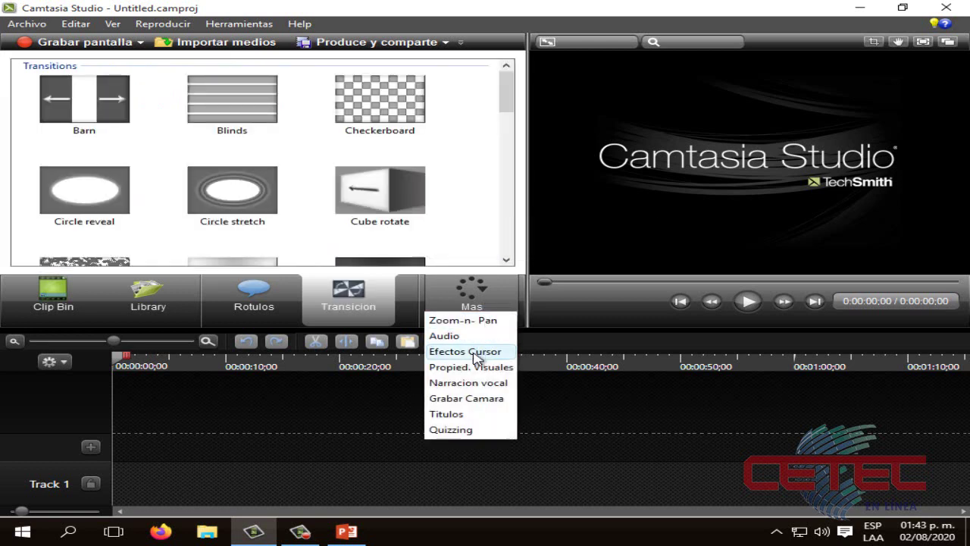
left_click(473, 367)
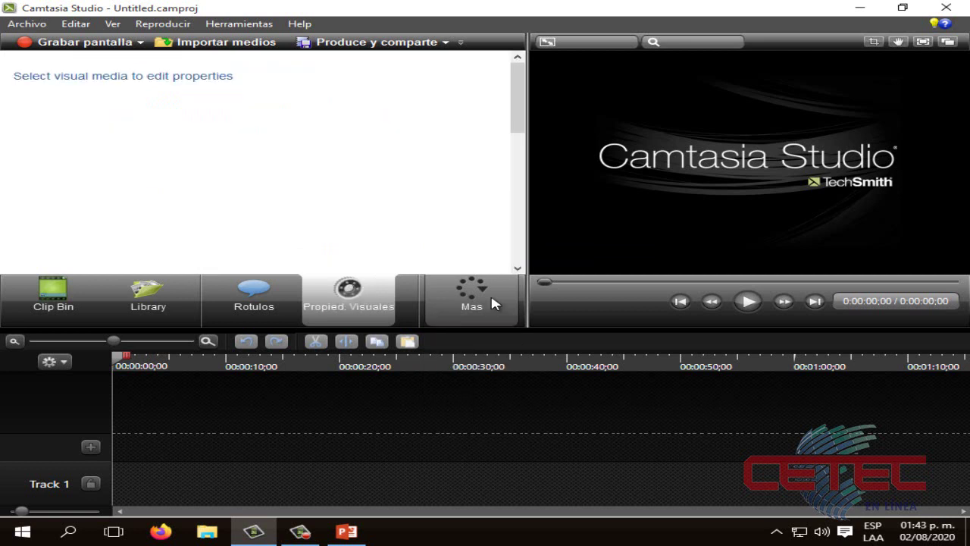
left_click(493, 303)
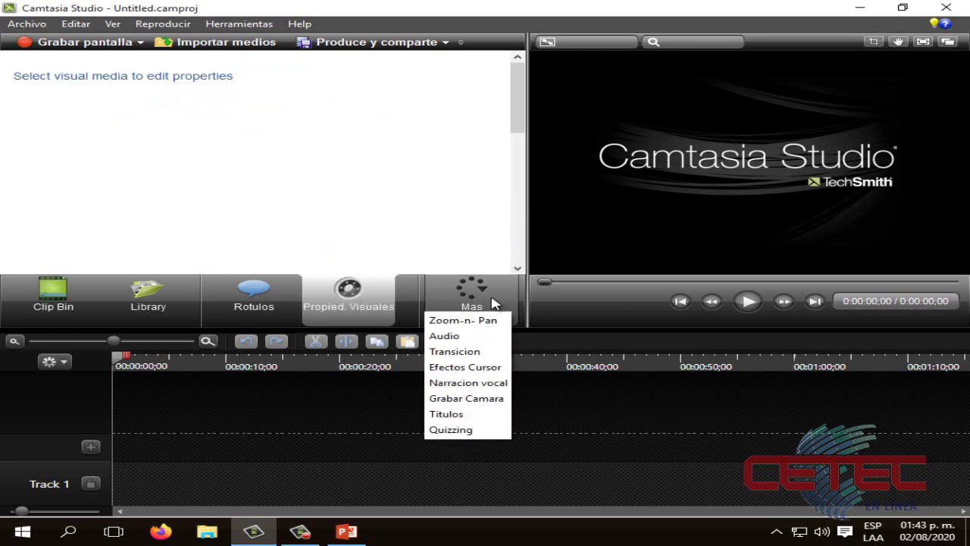
left_click(468, 383)
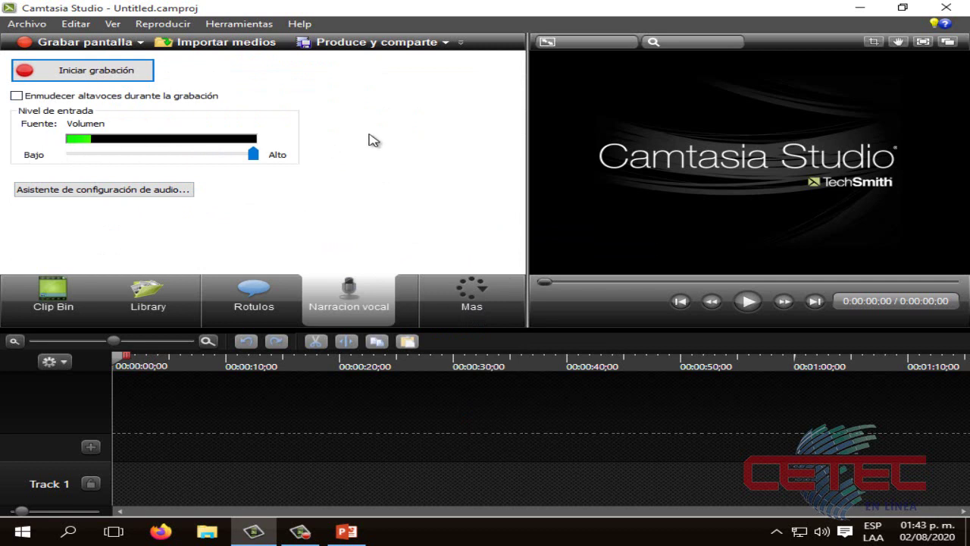
left_click(489, 287)
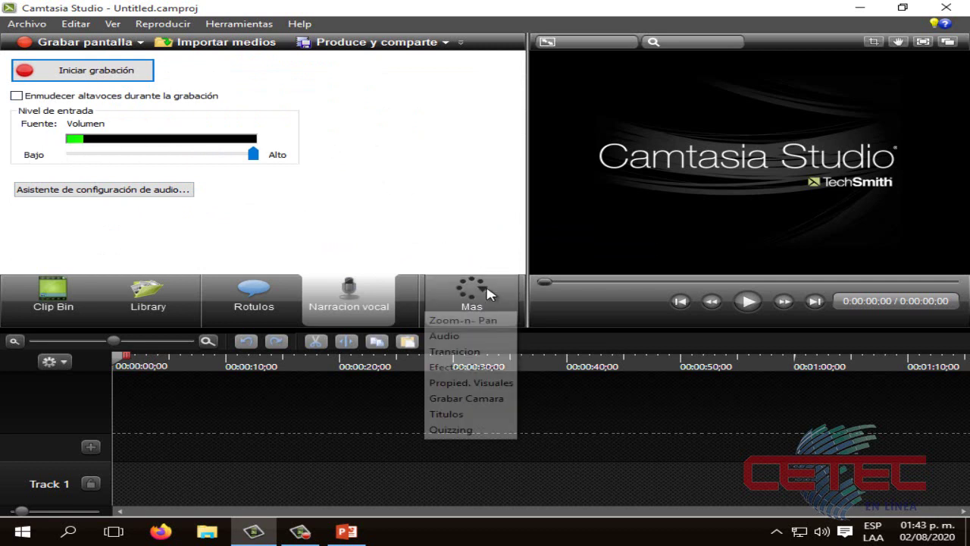
left_click(486, 399)
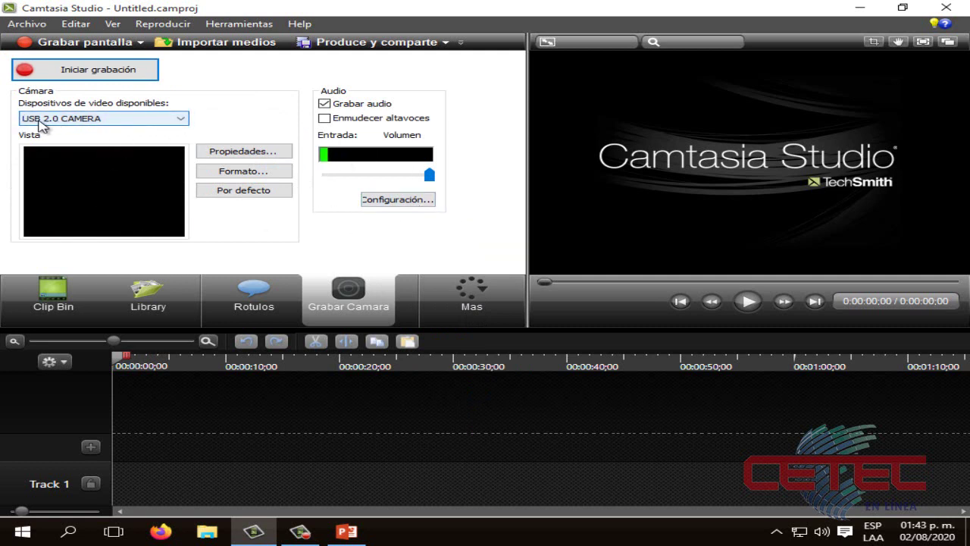
Look at the Titulos and Quizzing options and return to the Clip Bin
left_click(469, 299)
left_click(445, 416)
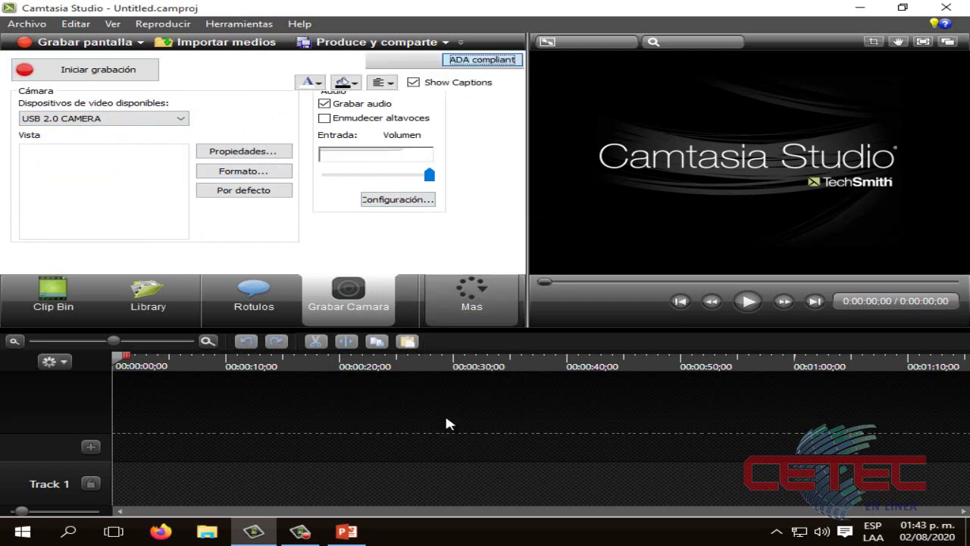
left_click(506, 300)
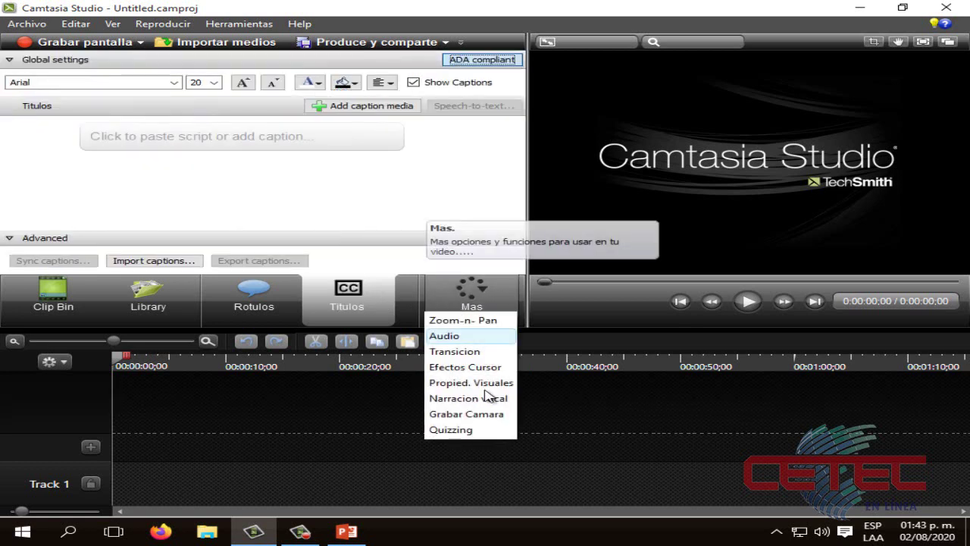
left_click(477, 430)
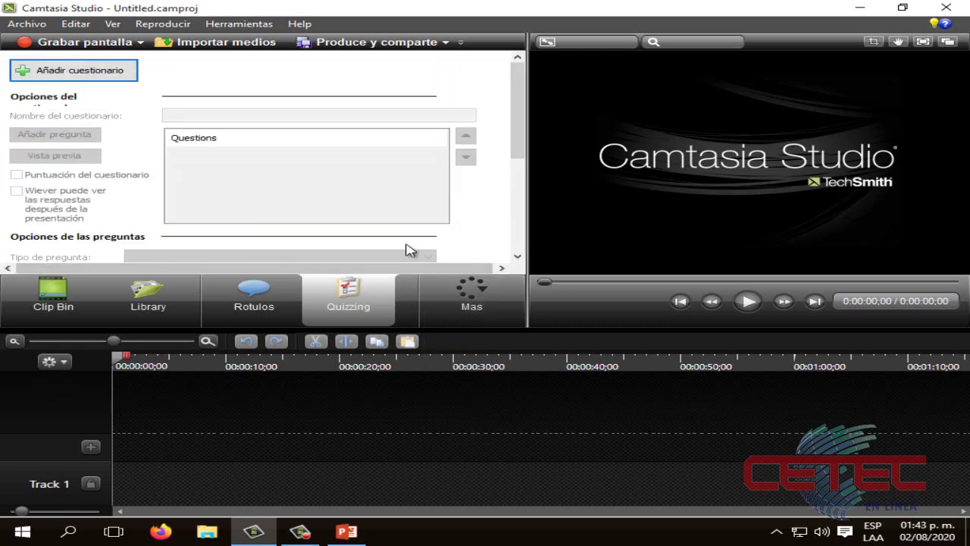
mouse_move(513, 134)
left_mouse_down()
mouse_move(519, 152)
mouse_move(516, 135)
left_mouse_up()
left_click(55, 298)
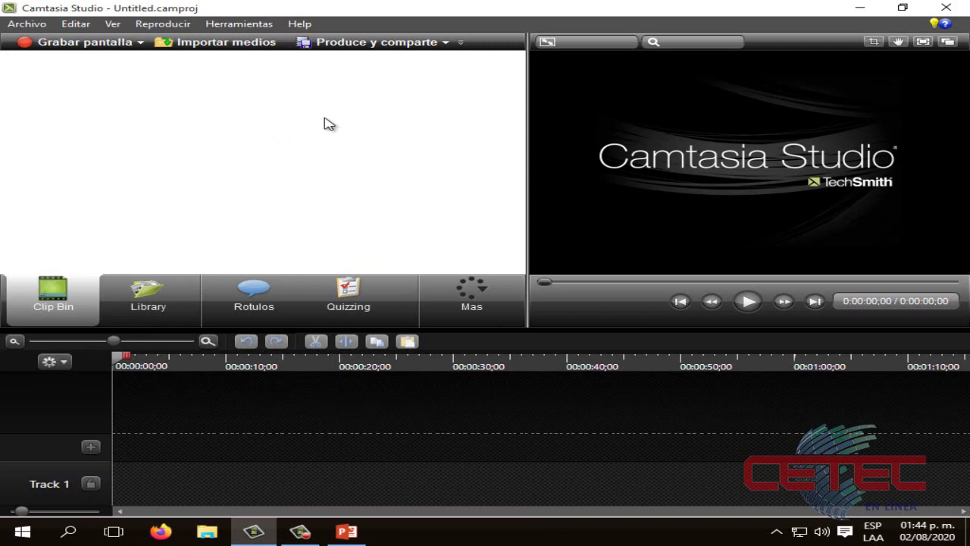
Open the media import dialog and browse the Descargas, Documentos and Escritorio folders
left_click(246, 47)
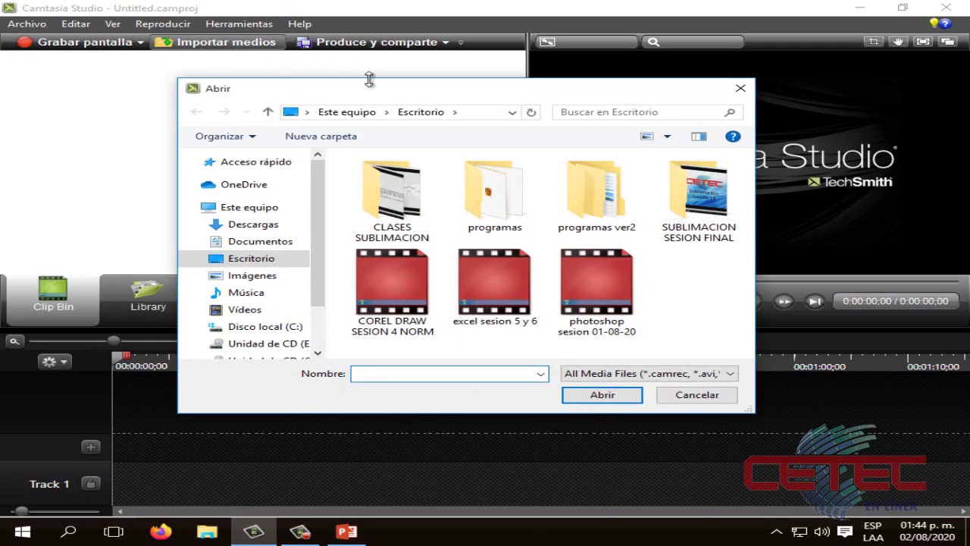
left_click(280, 226)
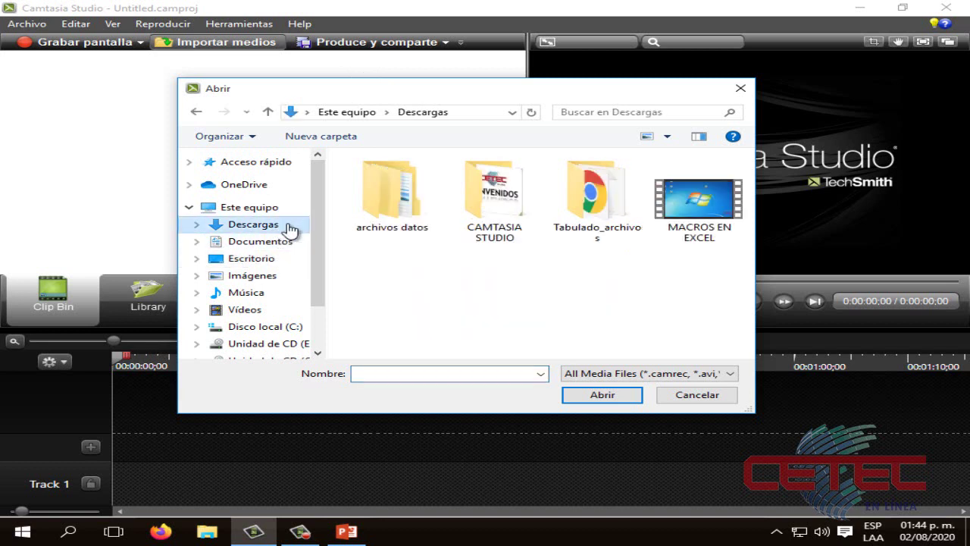
left_click(260, 245)
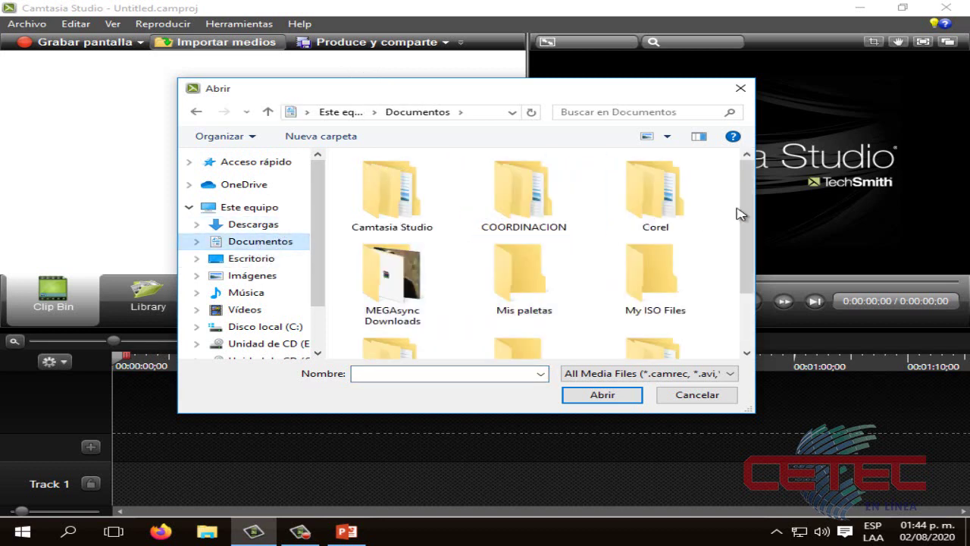
left_click_drag(740, 217, 740, 270)
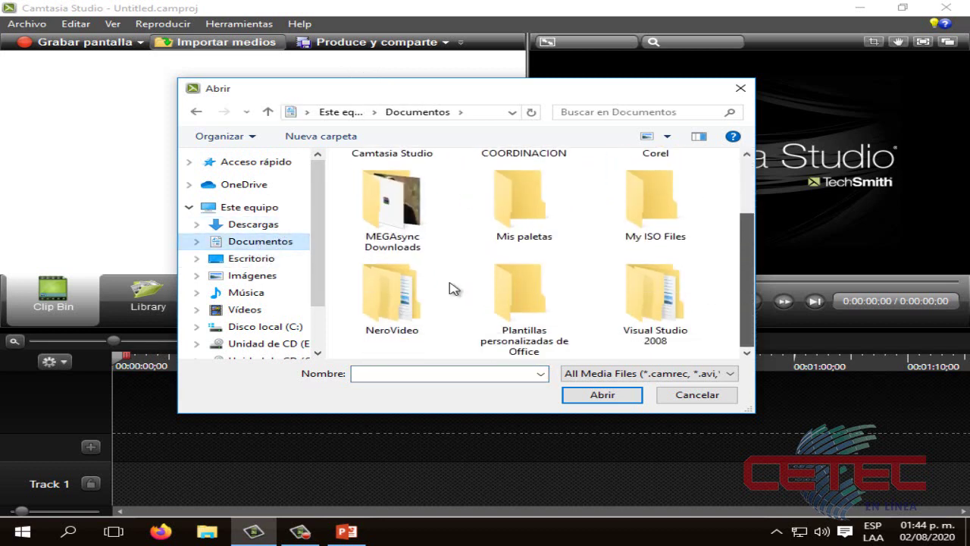
left_click(272, 261)
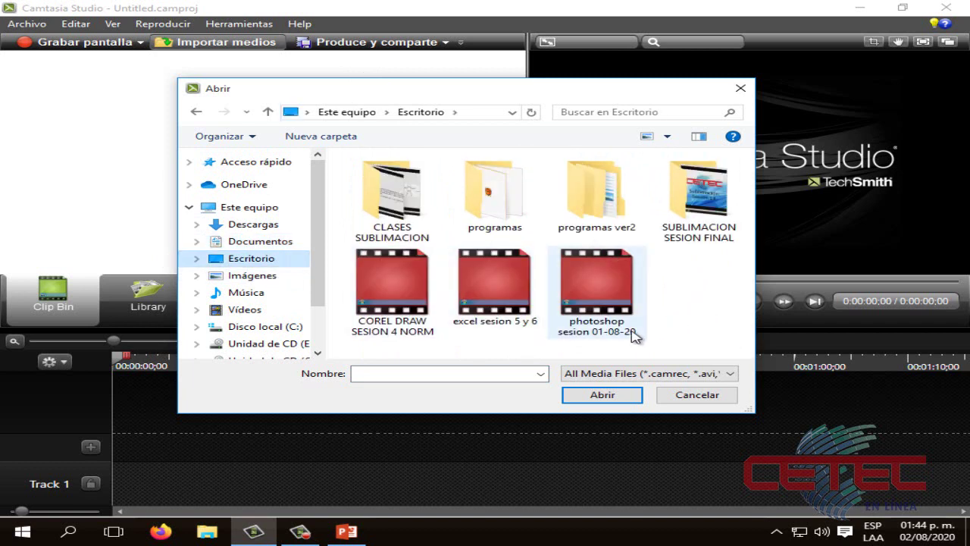
Show the media file types available for import, leave the filter as it is, and close the dialog without importing
left_click(674, 375)
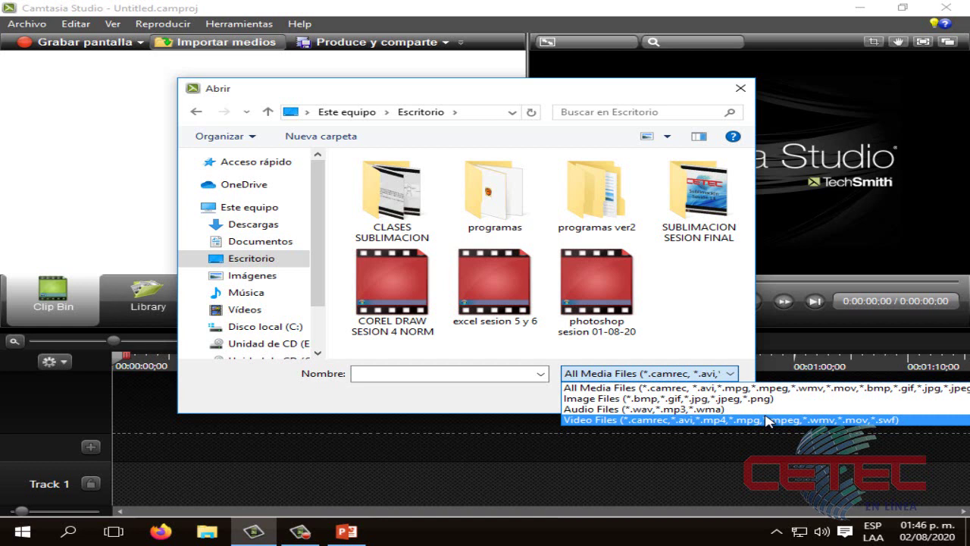
left_click(703, 321)
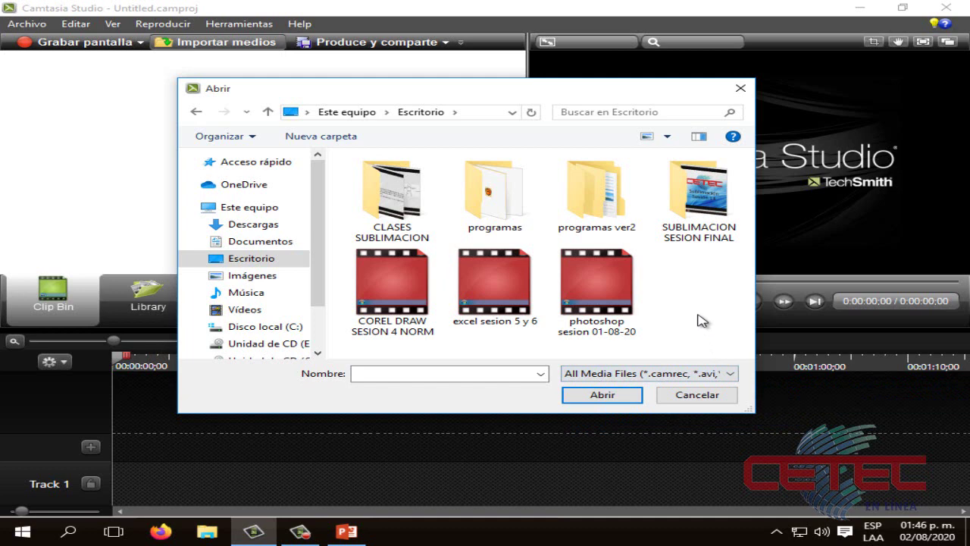
left_click(740, 88)
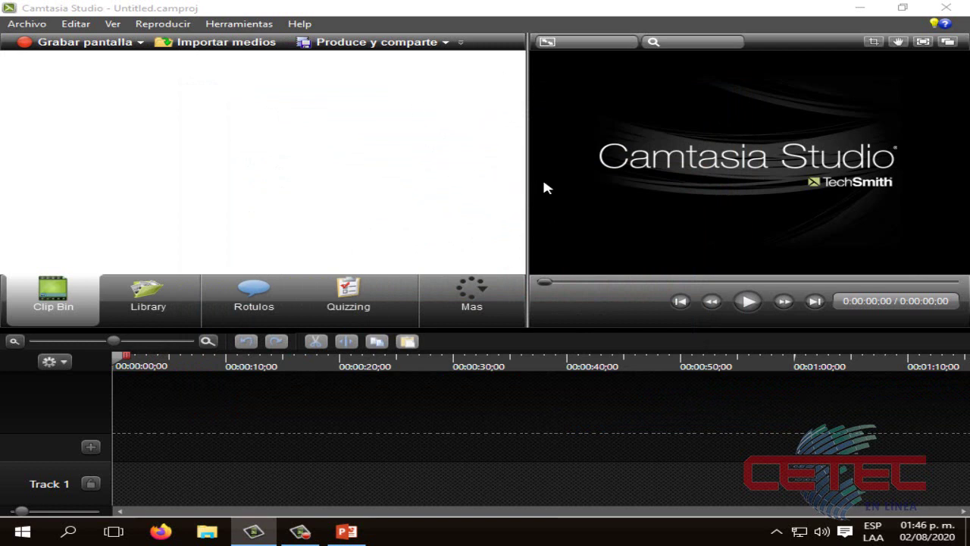
Widen the Clip Bin pane slightly, then look over the additional editing tools and the Library
mouse_move(525, 179)
left_mouse_down()
mouse_move(850, 180)
mouse_move(527, 187)
left_mouse_up()
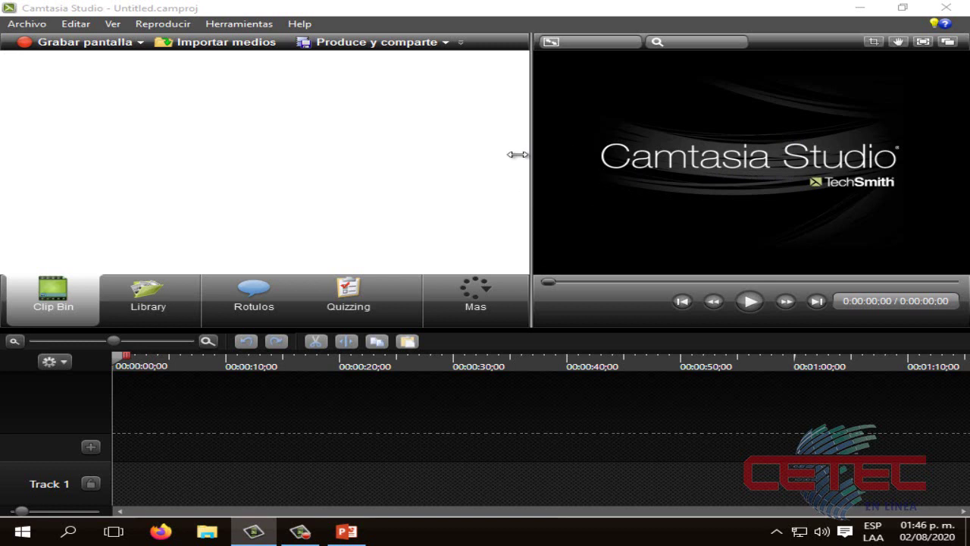
left_click(475, 294)
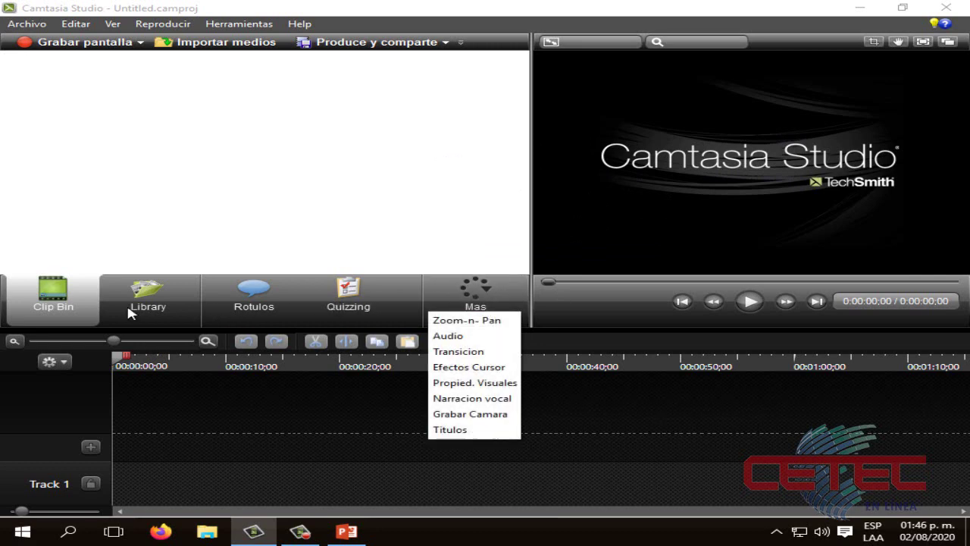
left_click(270, 303)
left_click(337, 303)
left_click(174, 302)
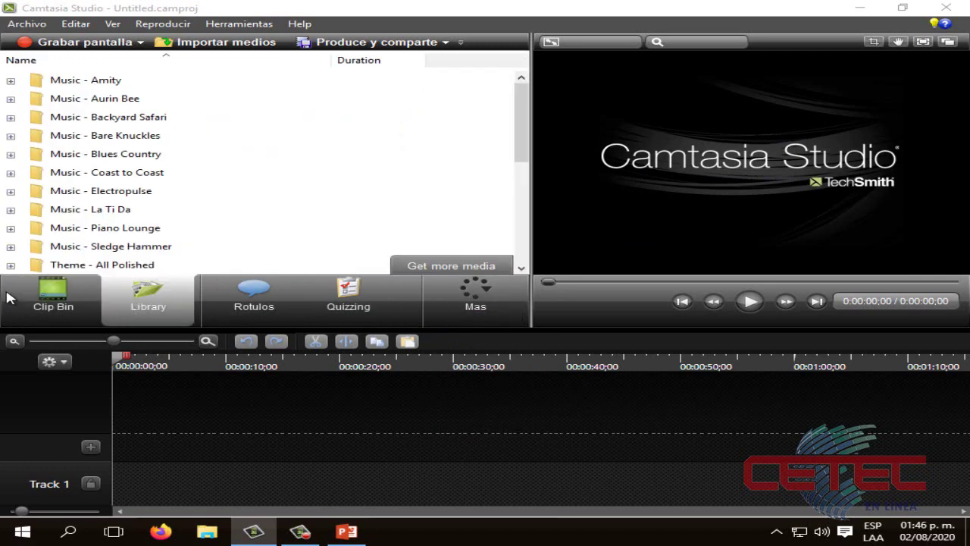
Show the Rotulos, Quizzing and Zoom-n-Pan tools one after another
left_click(280, 299)
left_click(353, 297)
left_click(499, 297)
left_click(477, 320)
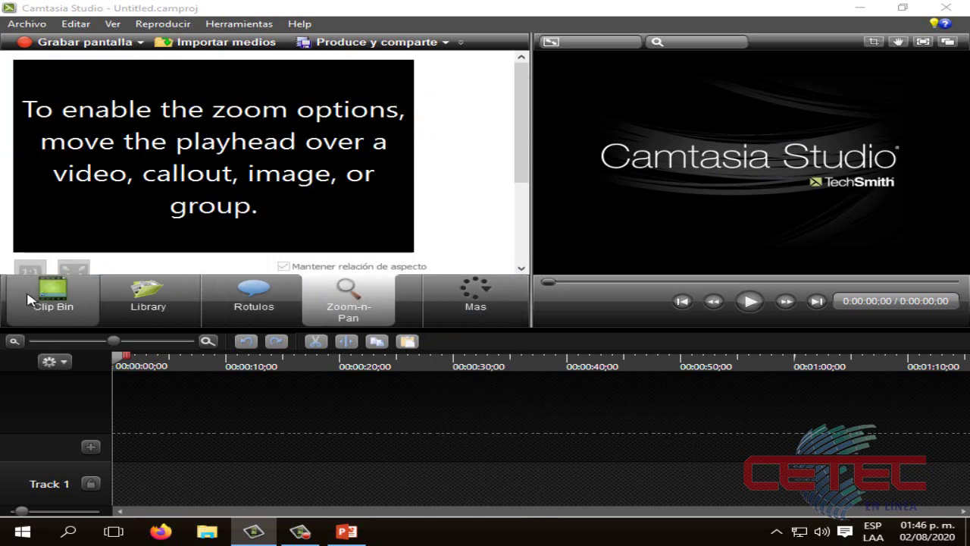
Revisit the Library and Rotulos options and return to the Clip Bin
left_click(114, 299)
left_click(254, 301)
left_click(147, 299)
left_click(53, 300)
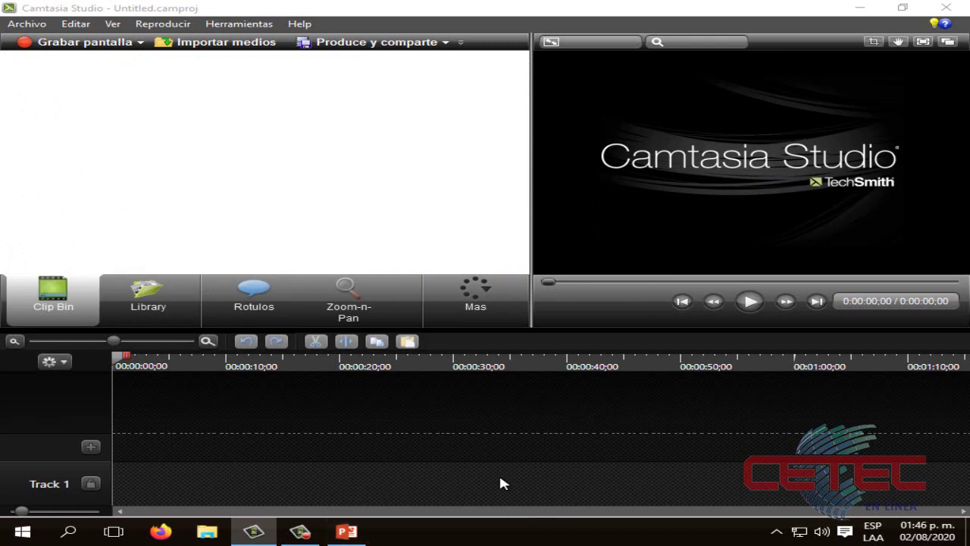
Switch to the CAMTASIA SESION 1 presentation in PowerPoint and advance from slide 10 to slide 11, covering Paso 3 to Paso 6
left_click(347, 530)
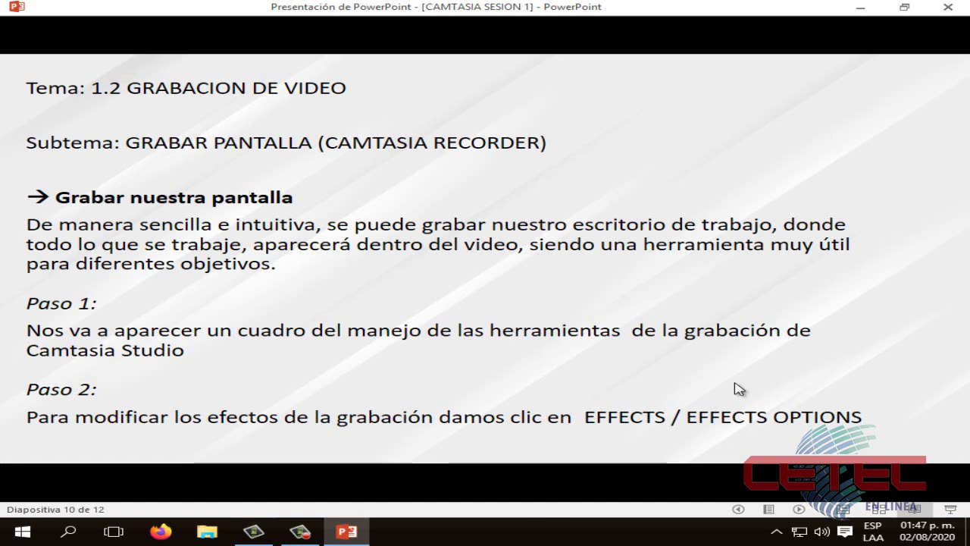
left_click(739, 389)
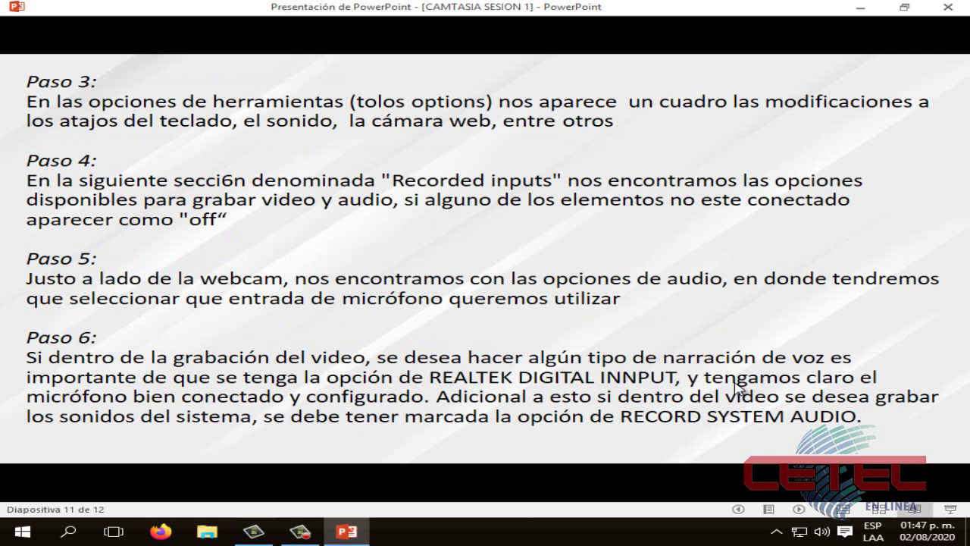